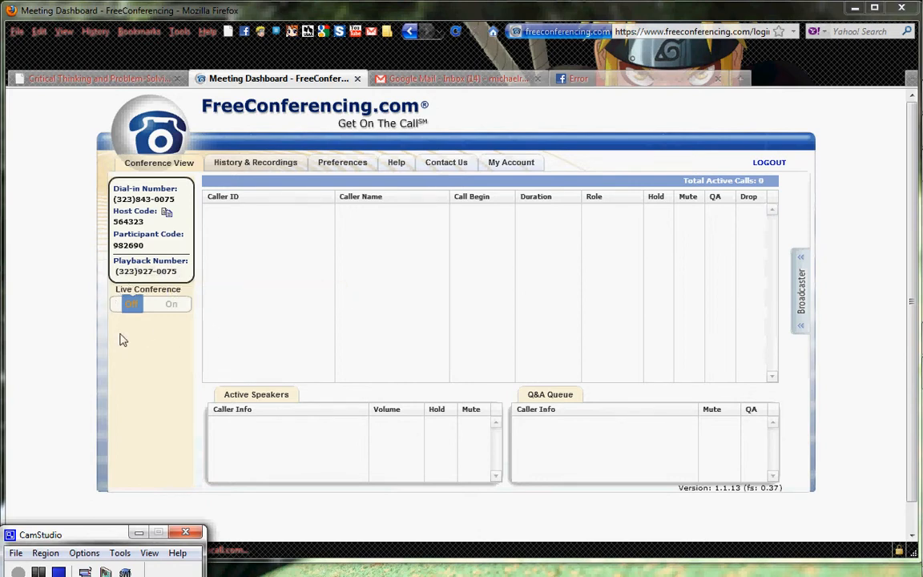
# Start the live conference and turn on its recording.
pyautogui.click(175, 305)
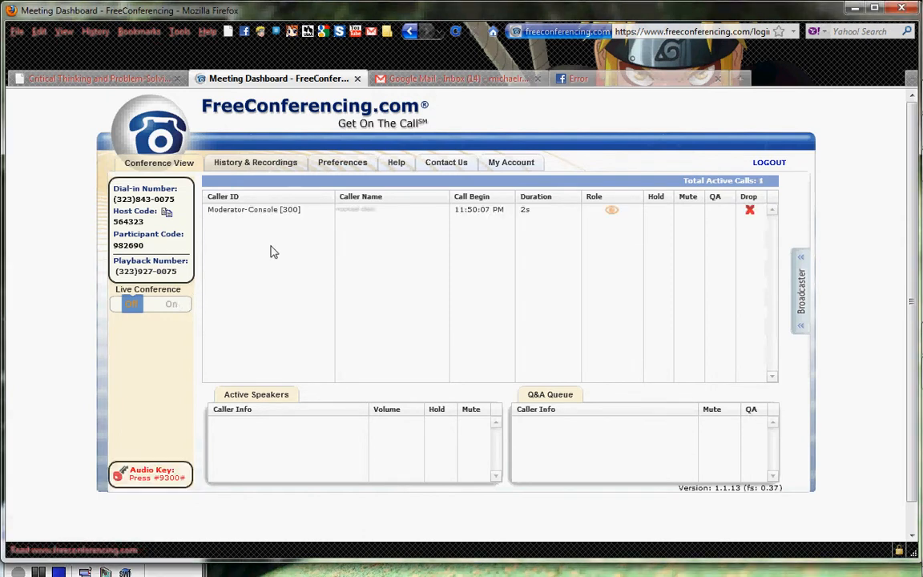
pyautogui.click(265, 214)
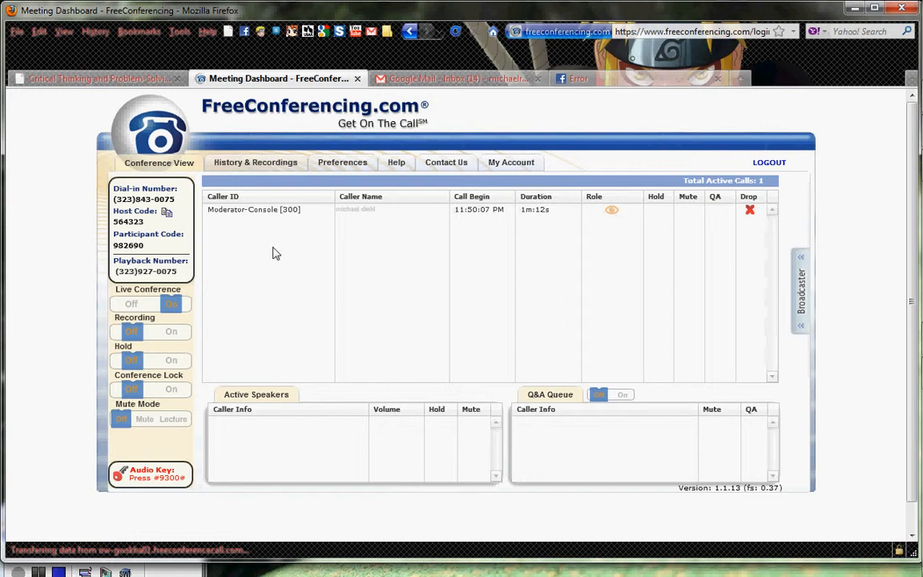
pyautogui.click(173, 332)
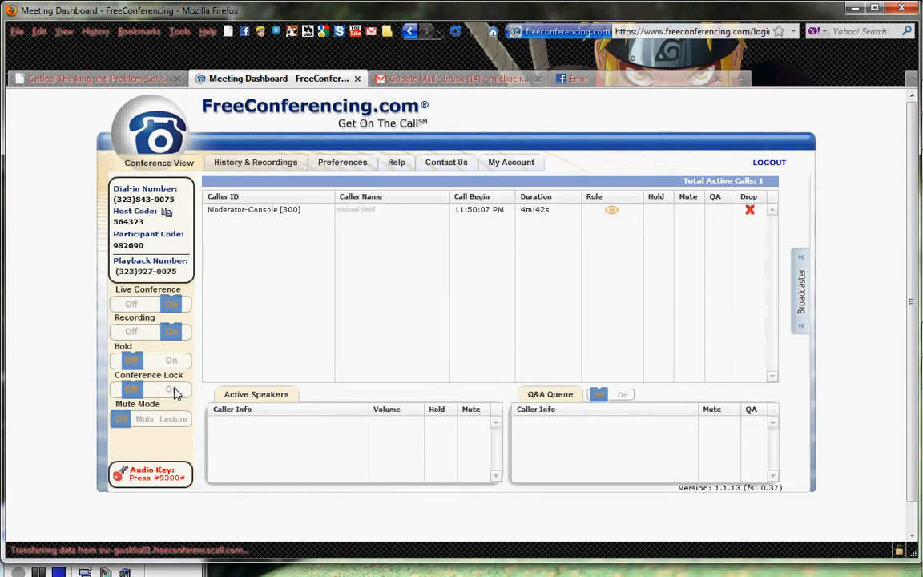
# Set the conference's mute mode to Mute, keep the console session alive, and switch the mute mode to Lecture.
pyautogui.click(145, 419)
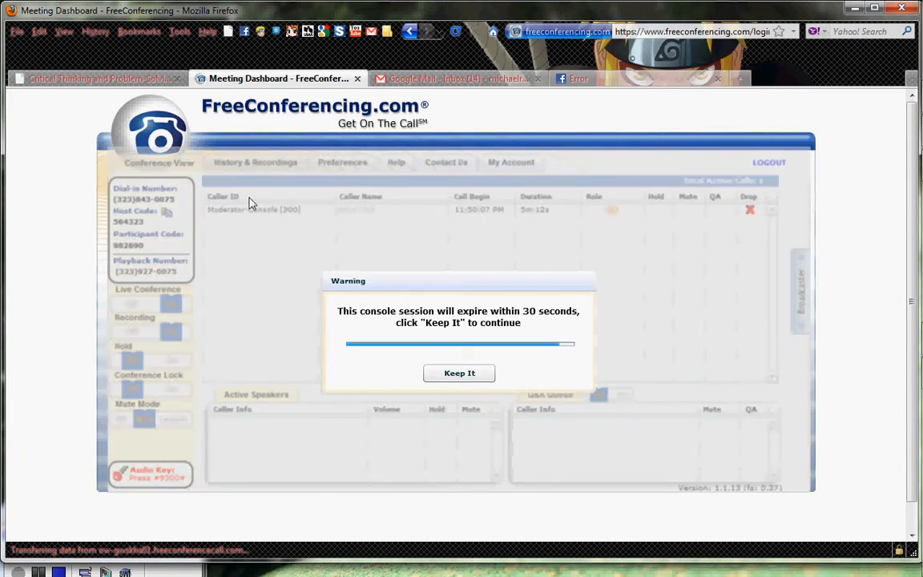
pyautogui.click(448, 373)
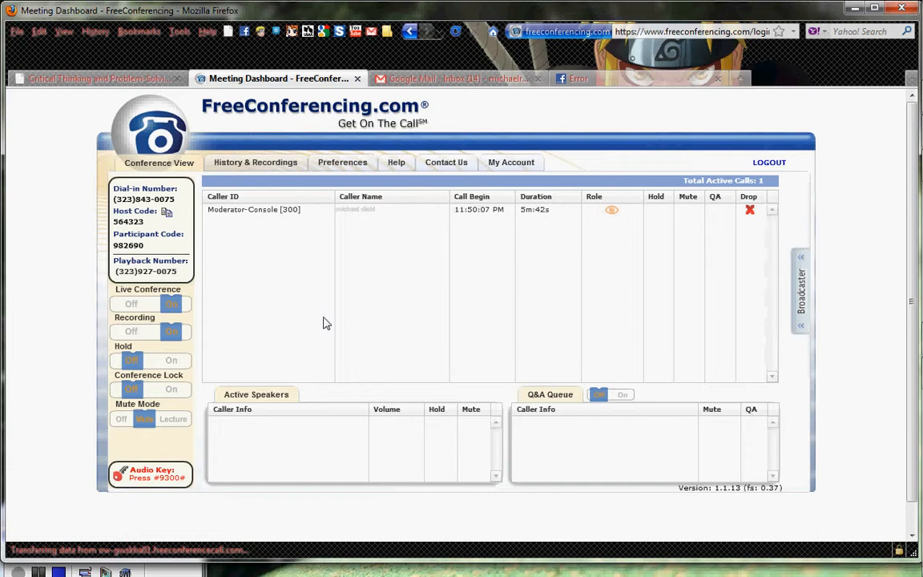
pyautogui.click(173, 419)
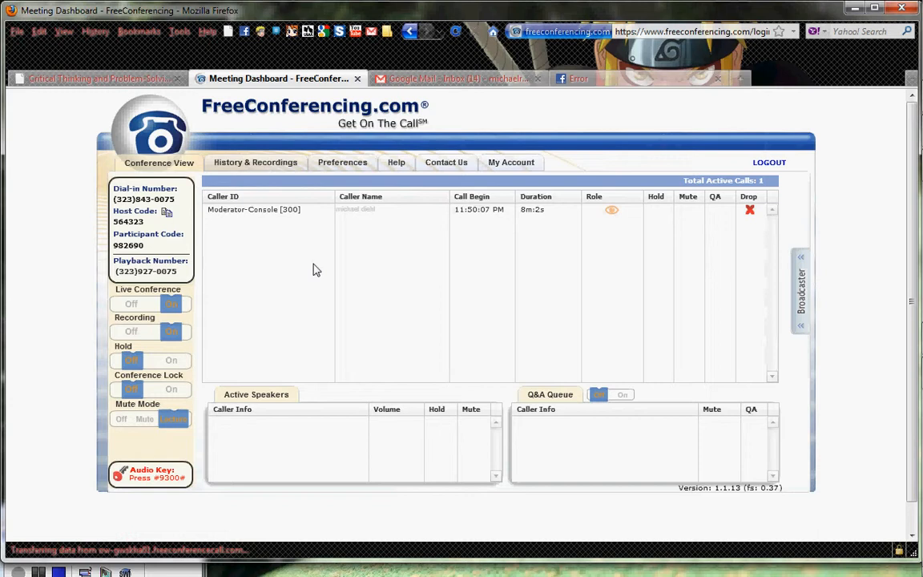
# Play the recording of the 09/23/2010 11:34:27 PM conference from the conference history and return to the conference list.
pyautogui.click(241, 166)
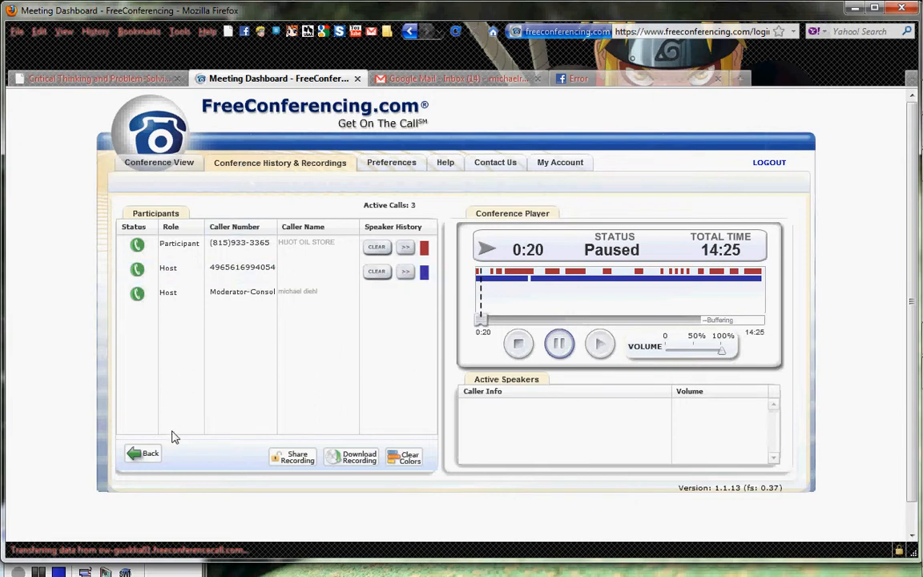
pyautogui.click(137, 454)
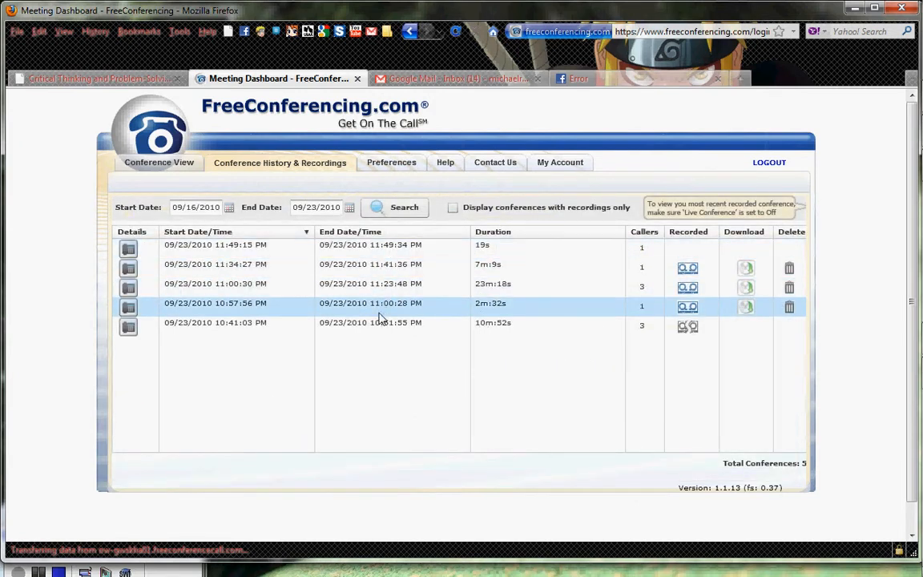
pyautogui.click(381, 274)
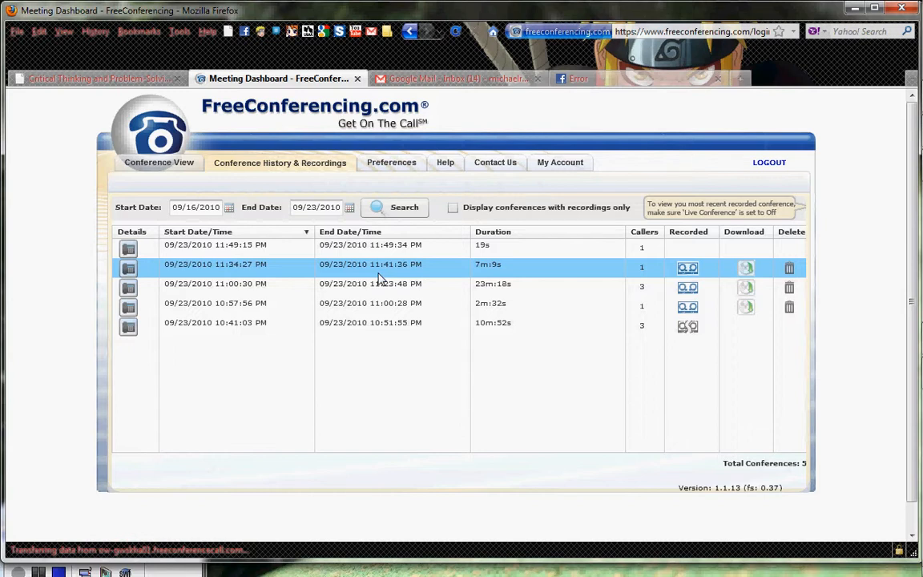
pyautogui.click(687, 270)
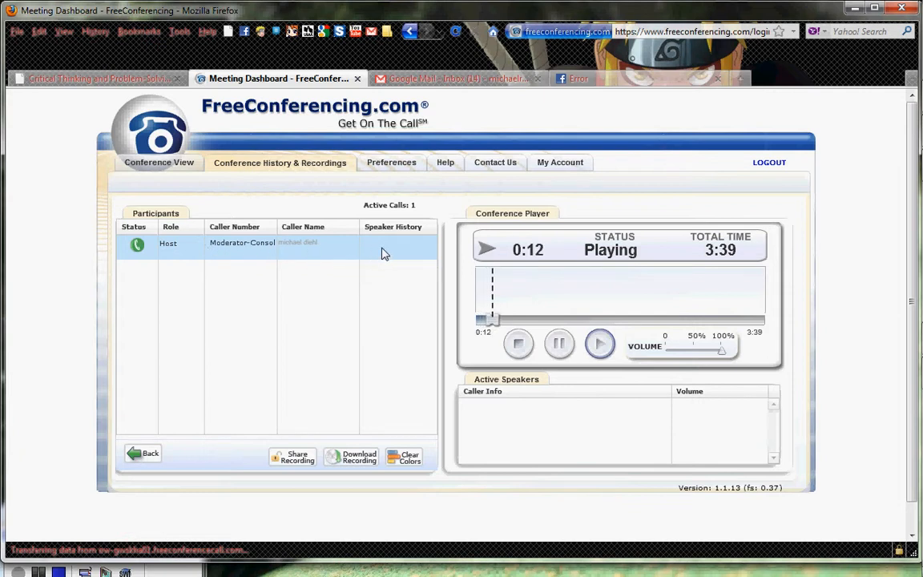
pyautogui.click(146, 454)
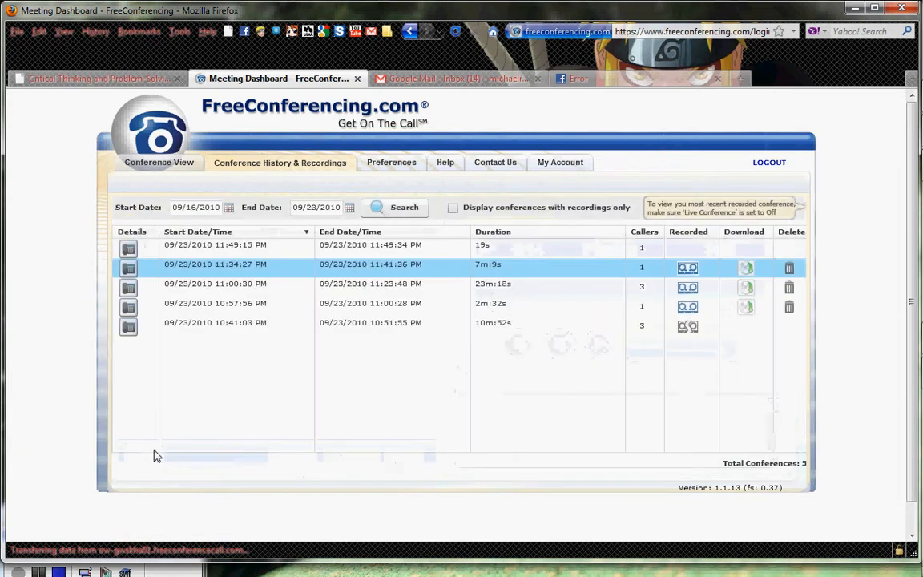
# Open the recording of the 09/23/2010 11:00:30 PM conference and pause its playback.
pyautogui.click(470, 293)
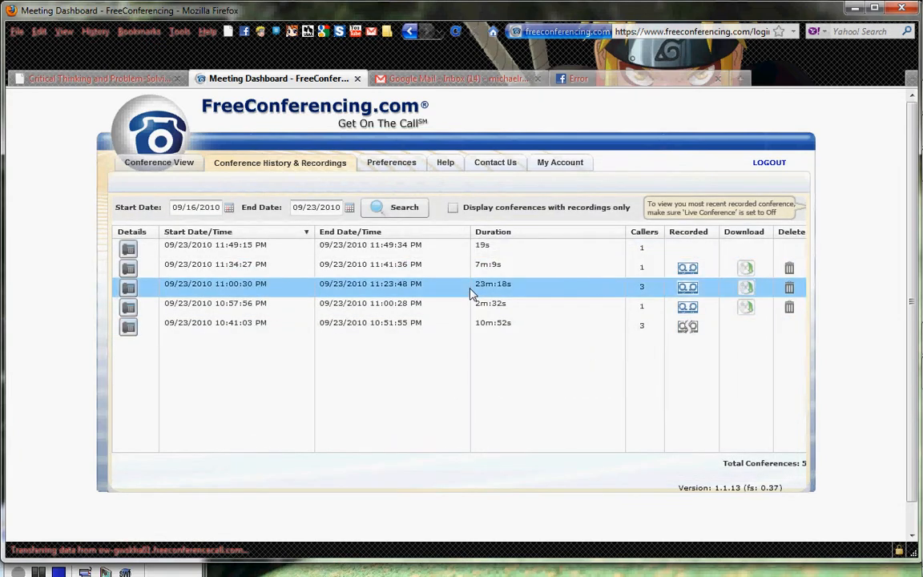
pyautogui.click(686, 289)
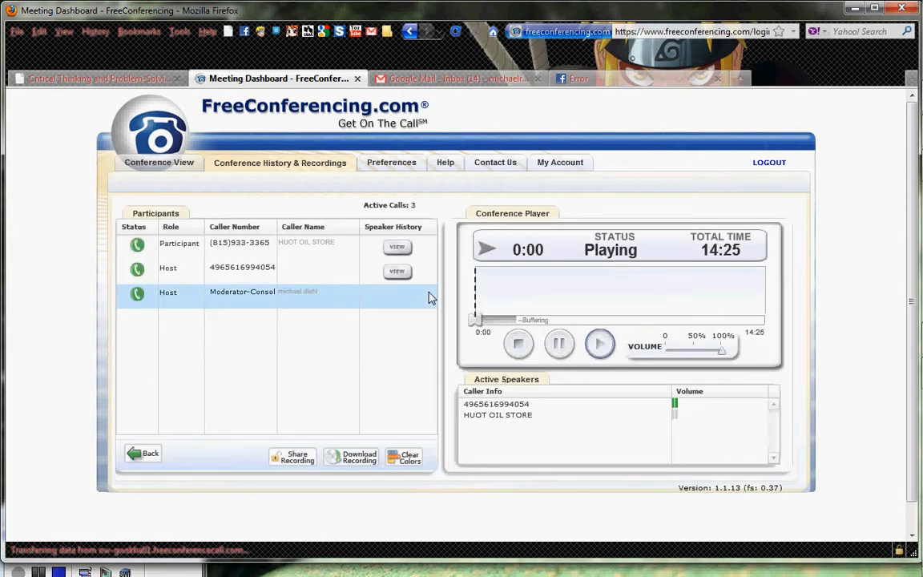
pyautogui.click(560, 344)
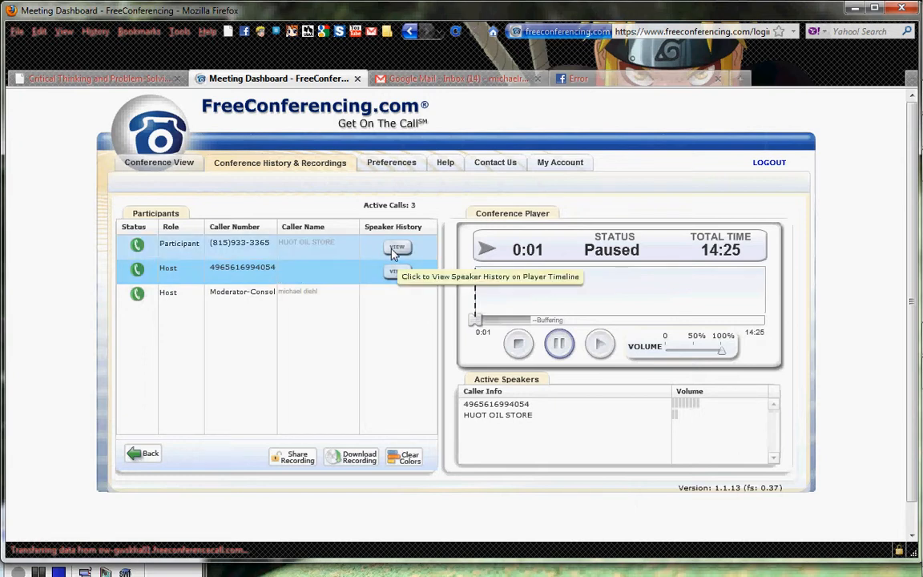
# Show the speaker history of the participant and the phone host on the player timeline, keeping the console session alive.
pyautogui.click(336, 244)
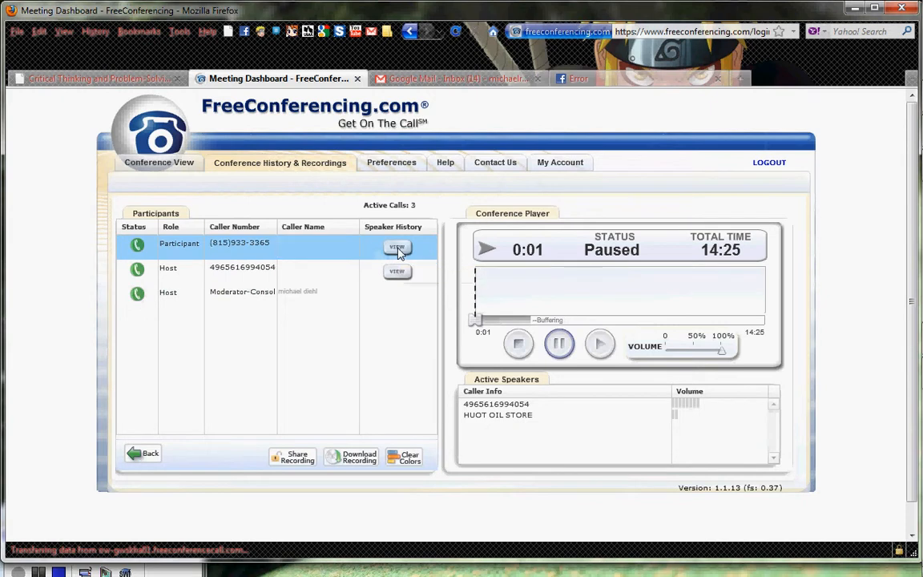
pyautogui.click(398, 249)
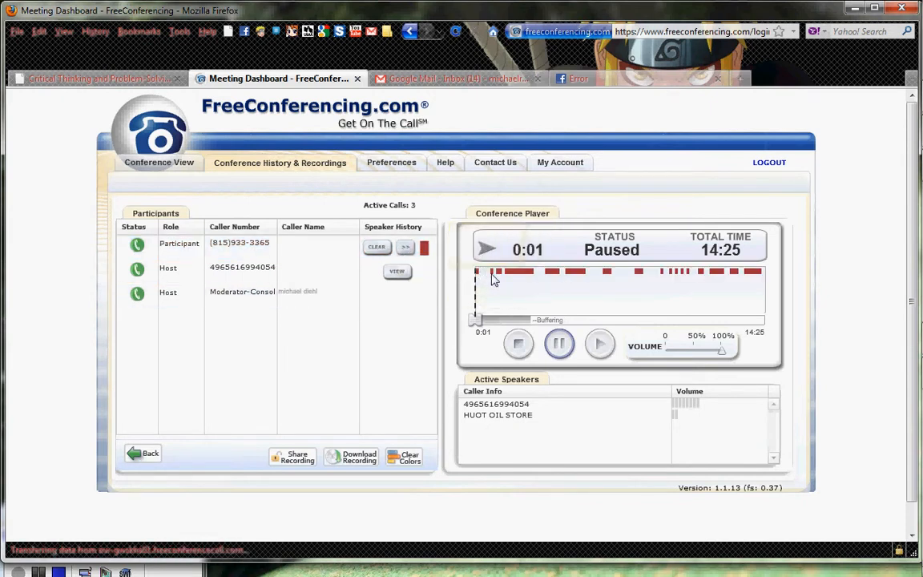
pyautogui.moveTo(495, 277)
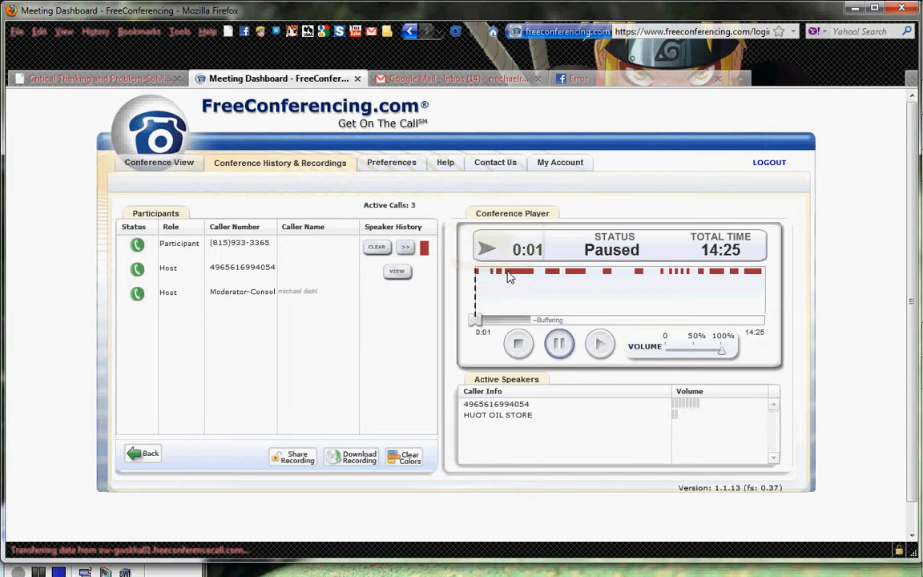
pyautogui.moveTo(524, 277)
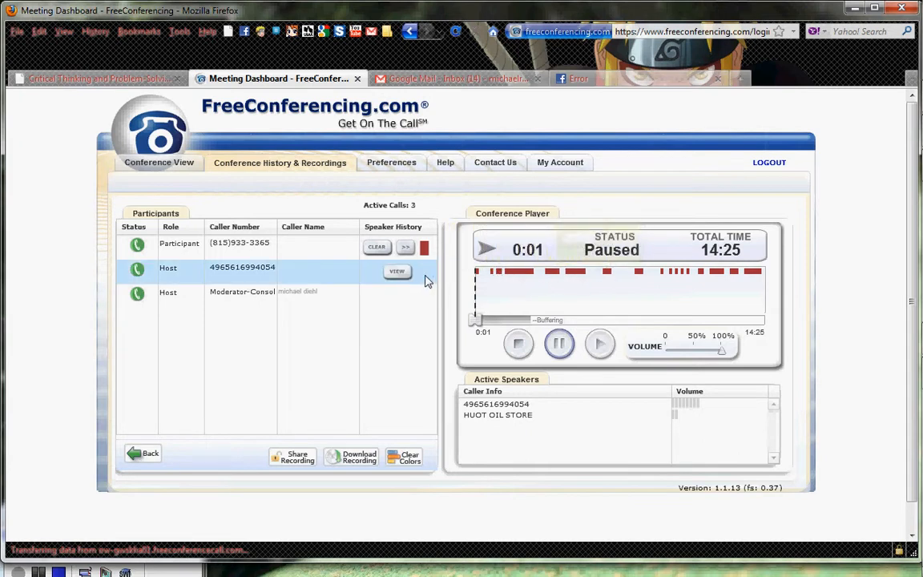
pyautogui.click(398, 271)
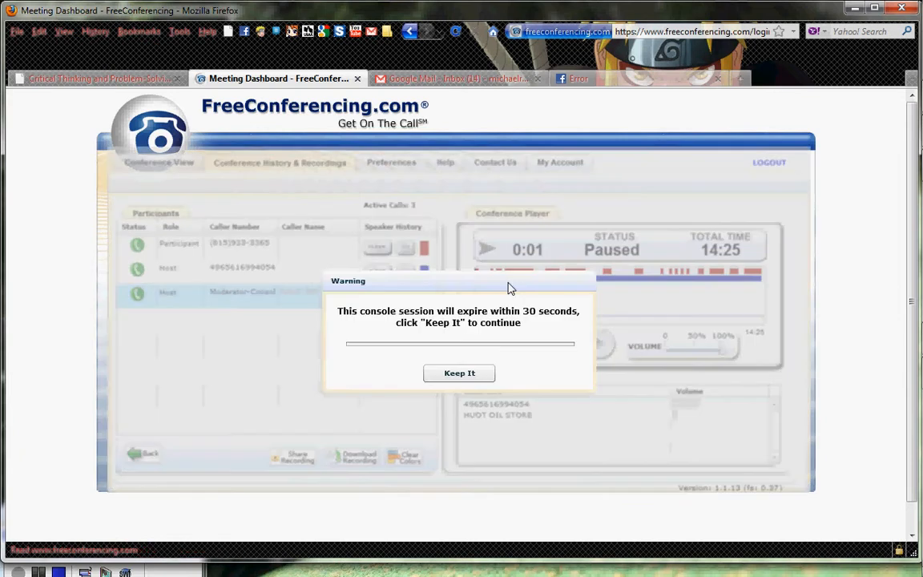
pyautogui.click(474, 369)
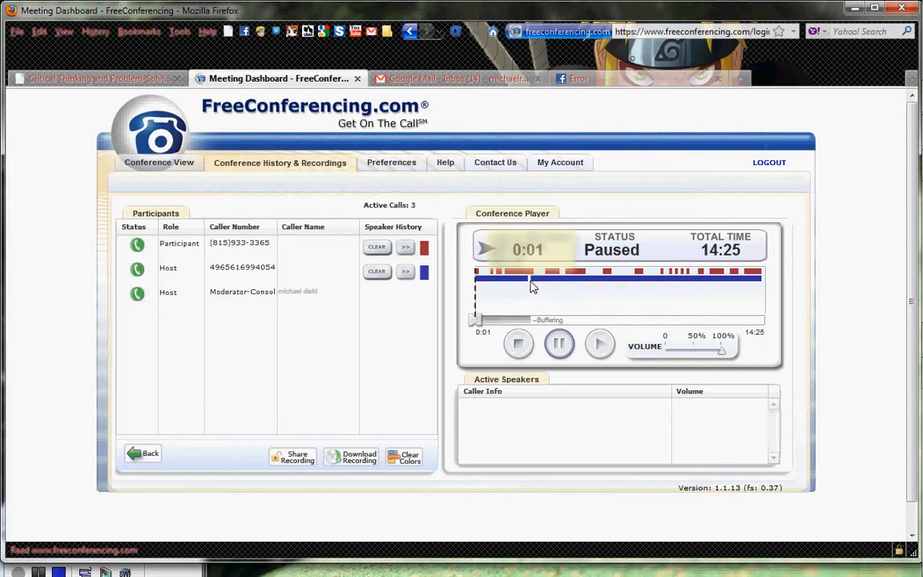
pyautogui.moveTo(530, 285)
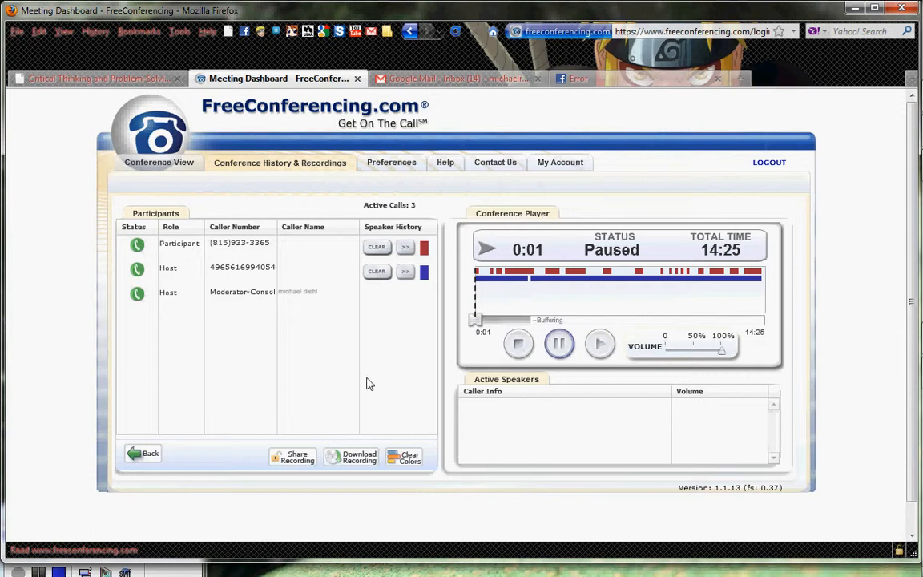
# Try to download the recording to the Week 4 folder as 1021711_1.mp3, cancelling the transfer and closing the download list.
pyautogui.click(347, 465)
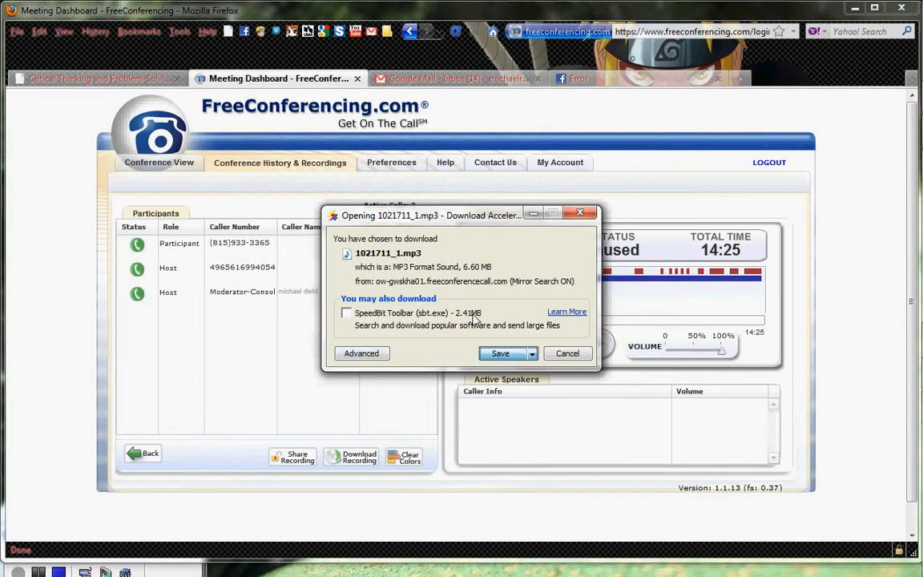
pyautogui.click(500, 354)
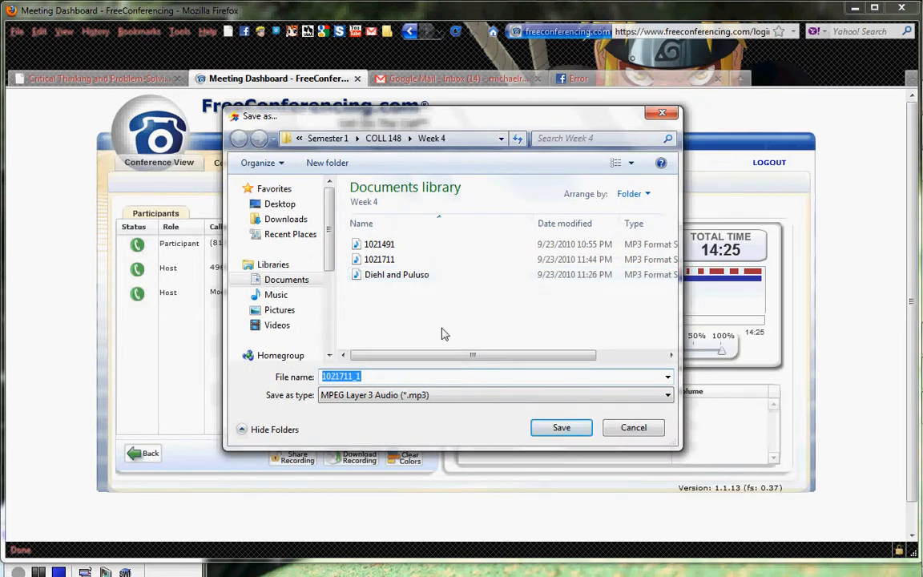
pyautogui.click(557, 426)
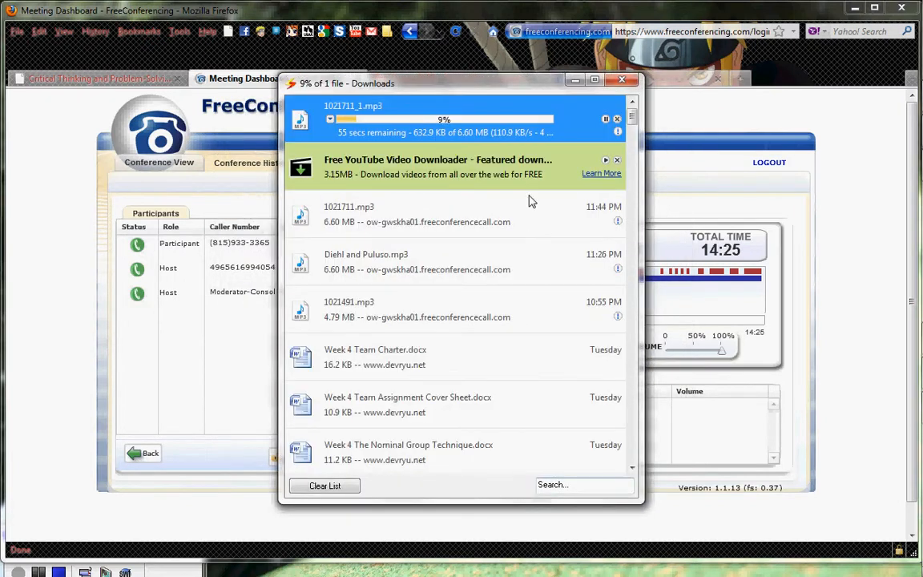
pyautogui.click(618, 119)
pyautogui.click(622, 82)
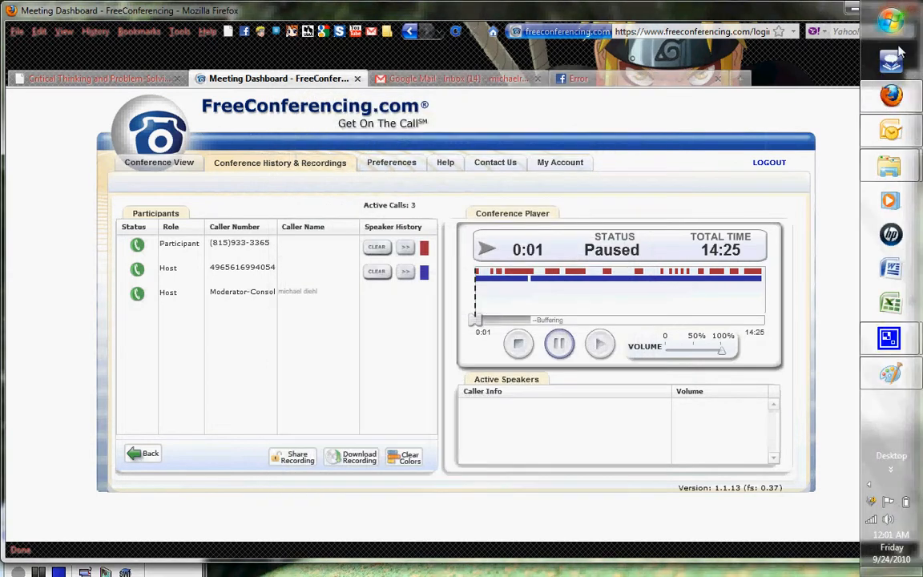
# Switch to the Week 4 folder in Windows Explorer, preview the saved recording 1021711, pause it and minimize the folder window.
pyautogui.moveTo(896, 172)
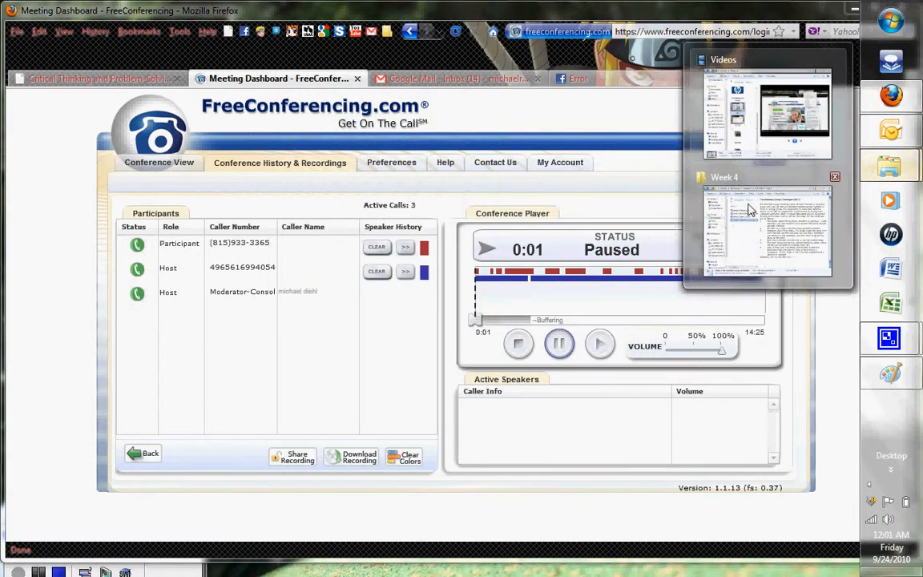
pyautogui.click(757, 229)
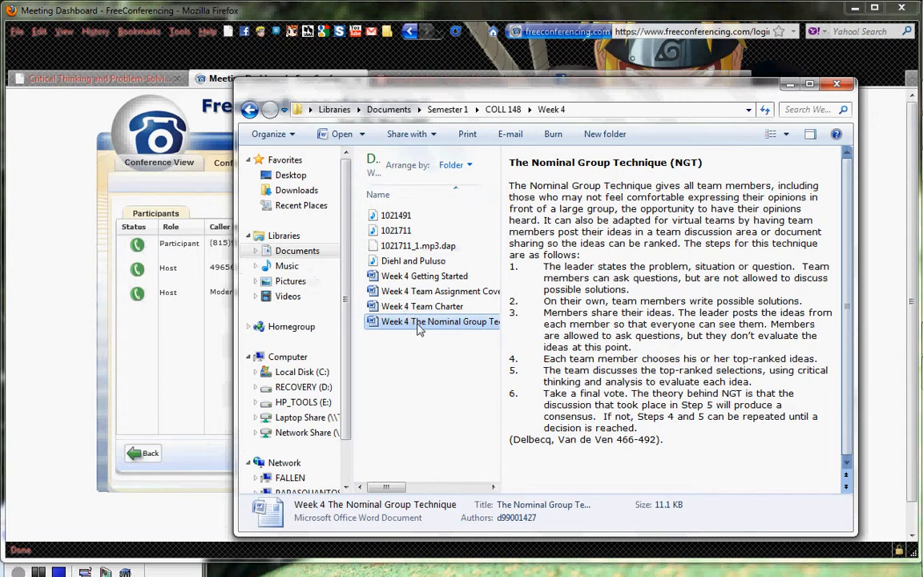
pyautogui.click(394, 232)
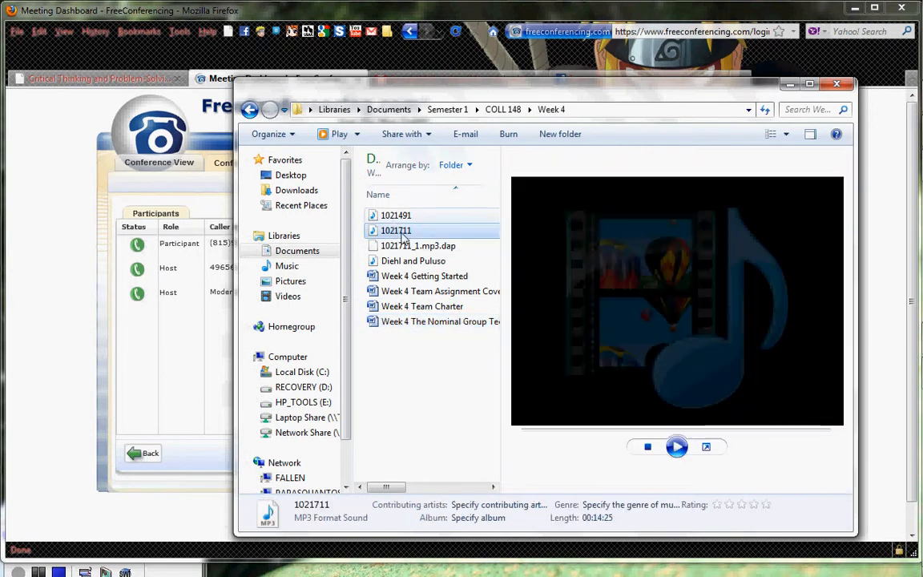
pyautogui.click(677, 447)
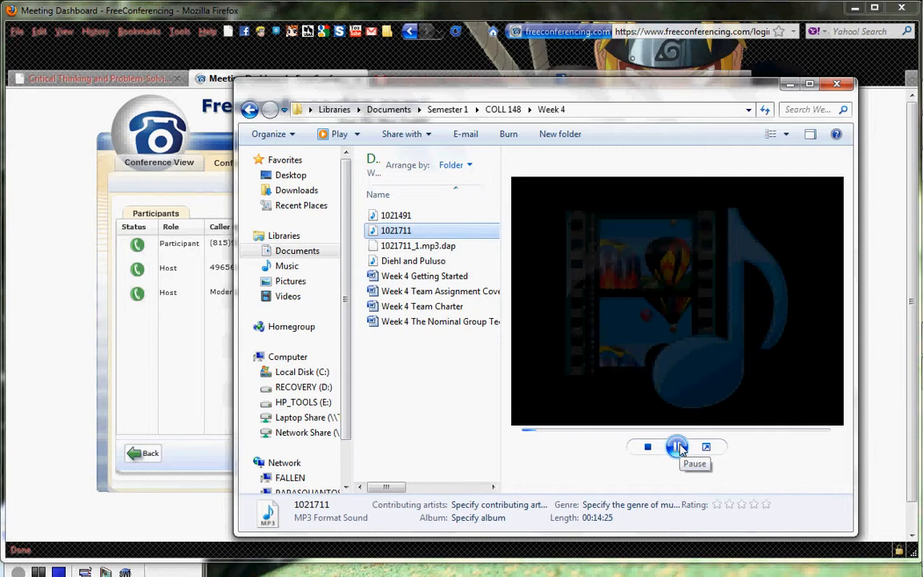
pyautogui.click(678, 448)
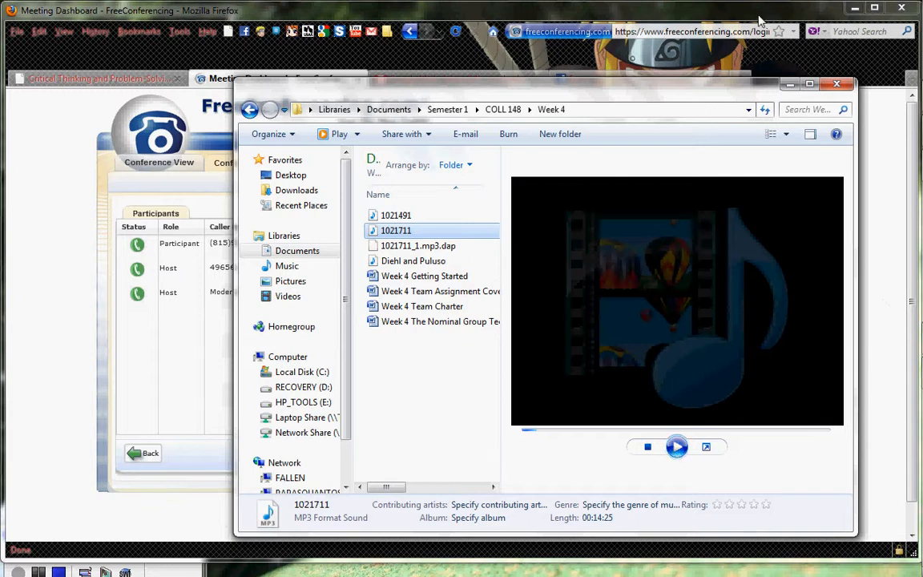
pyautogui.click(791, 84)
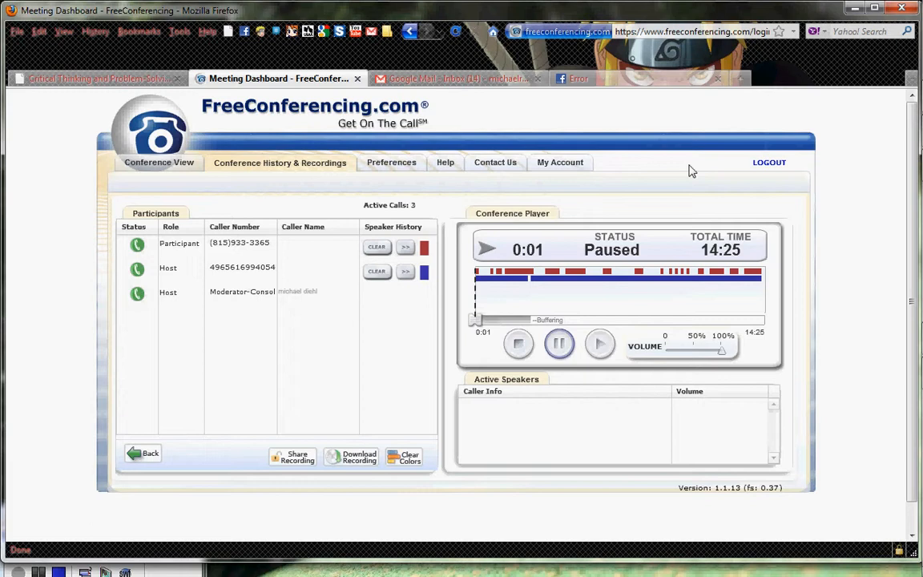
# Look through the conference preferences, help, contact and account profile pages of the meeting dashboard.
pyautogui.click(405, 164)
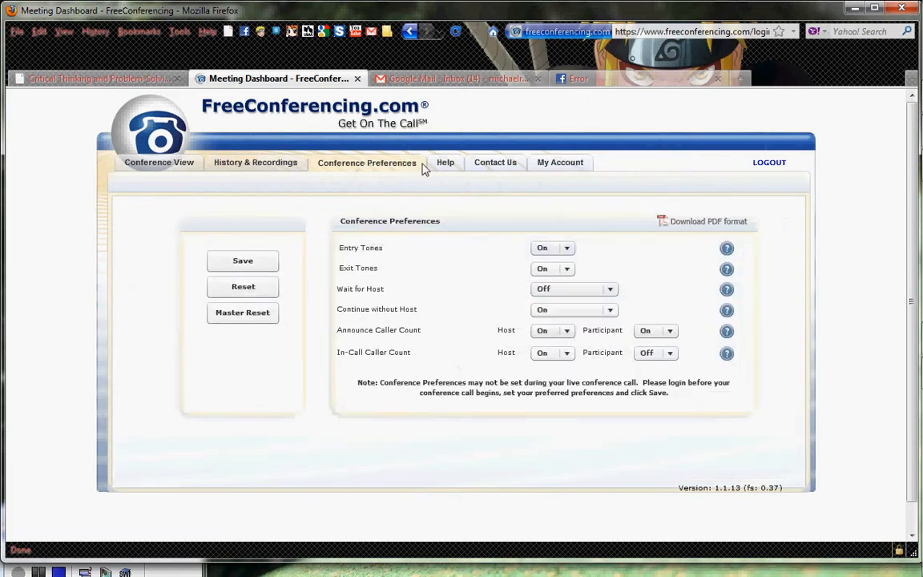
pyautogui.click(438, 165)
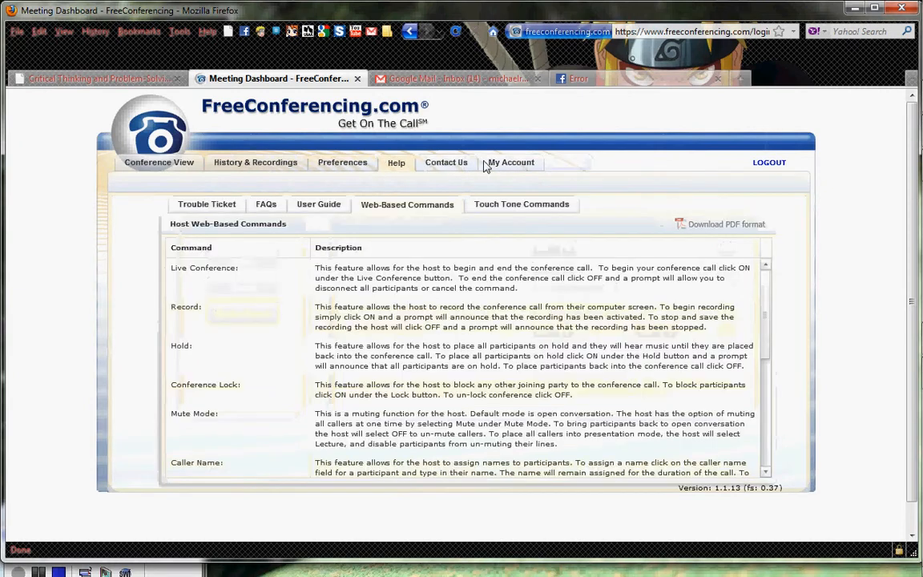
pyautogui.click(464, 164)
pyautogui.click(501, 166)
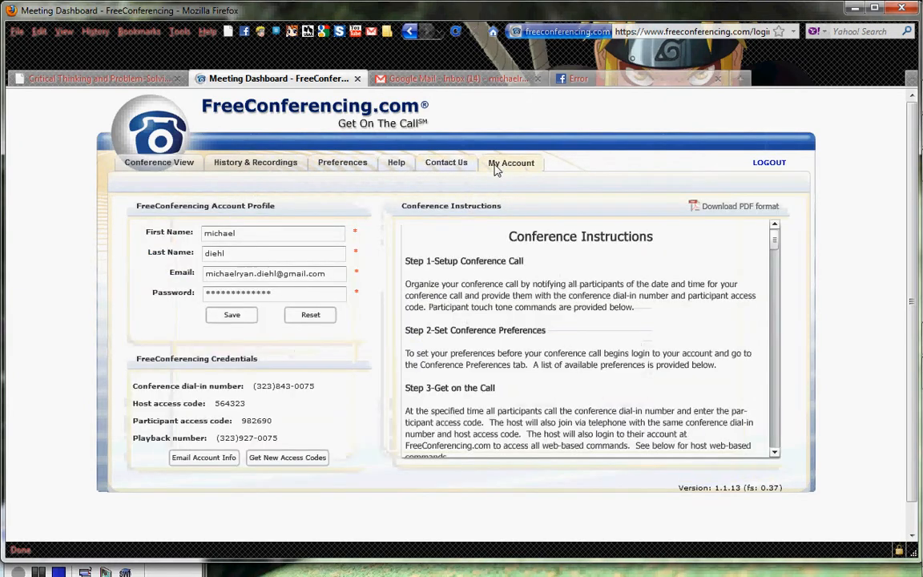
pyautogui.click(444, 167)
# Review the help section's FAQs, trouble ticket form, user guide, web-based commands and touch tone commands, and return to the conference view.
pyautogui.click(396, 163)
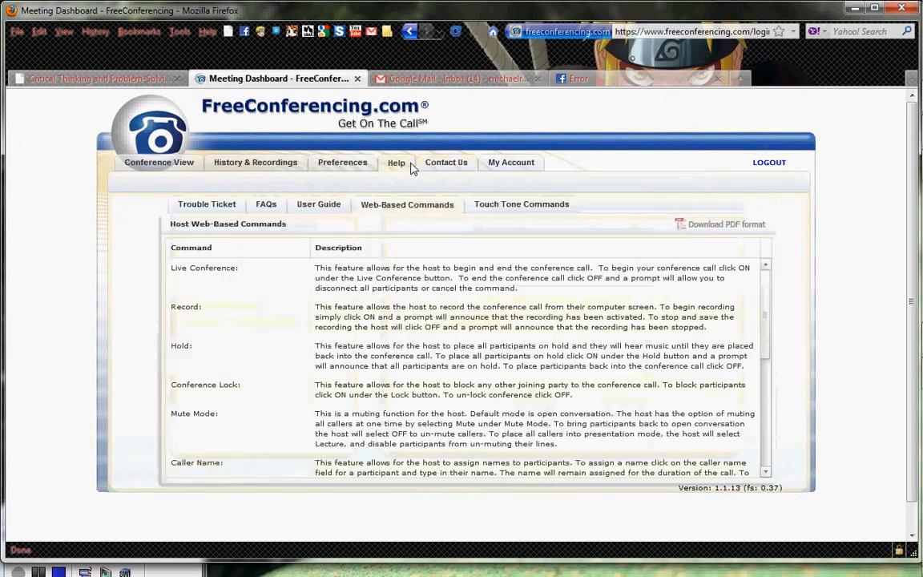
pyautogui.click(268, 205)
pyautogui.click(210, 205)
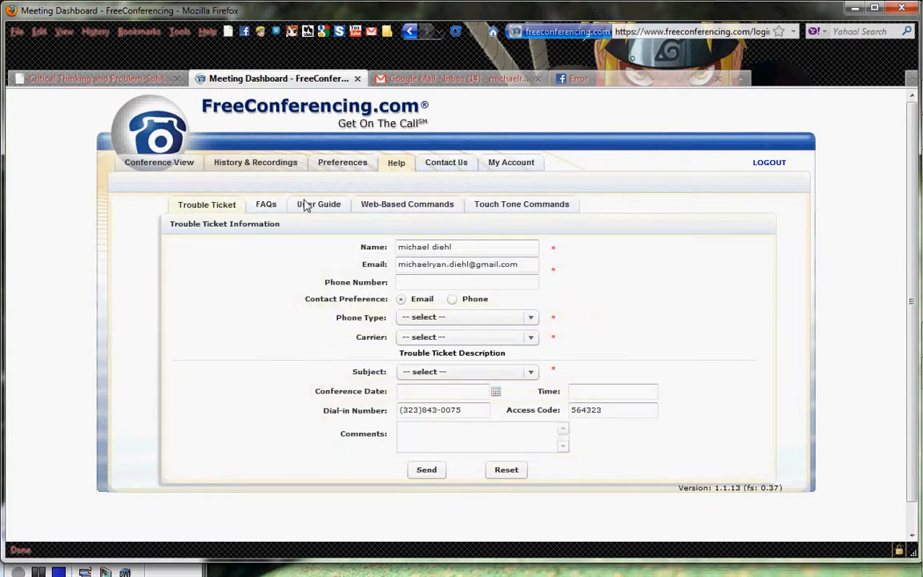
pyautogui.click(305, 205)
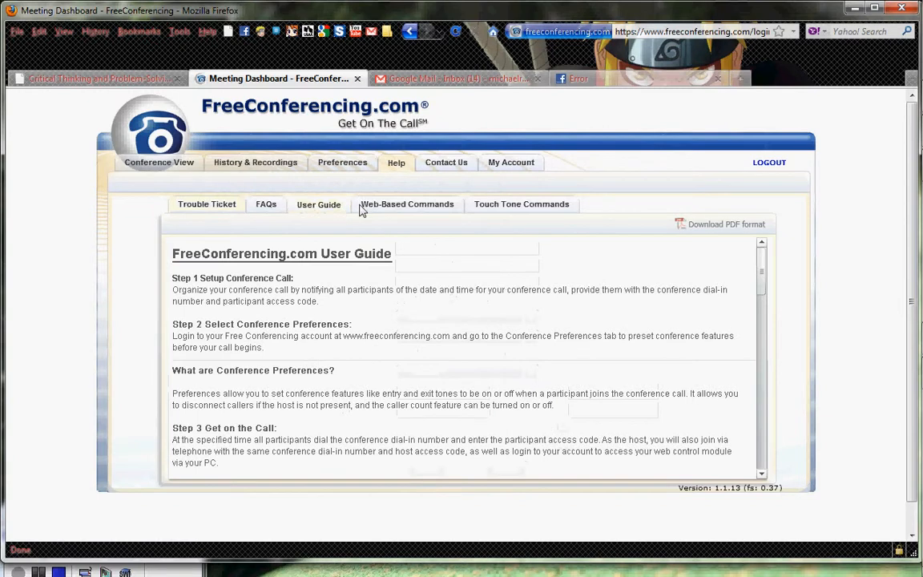
pyautogui.click(379, 205)
pyautogui.click(490, 207)
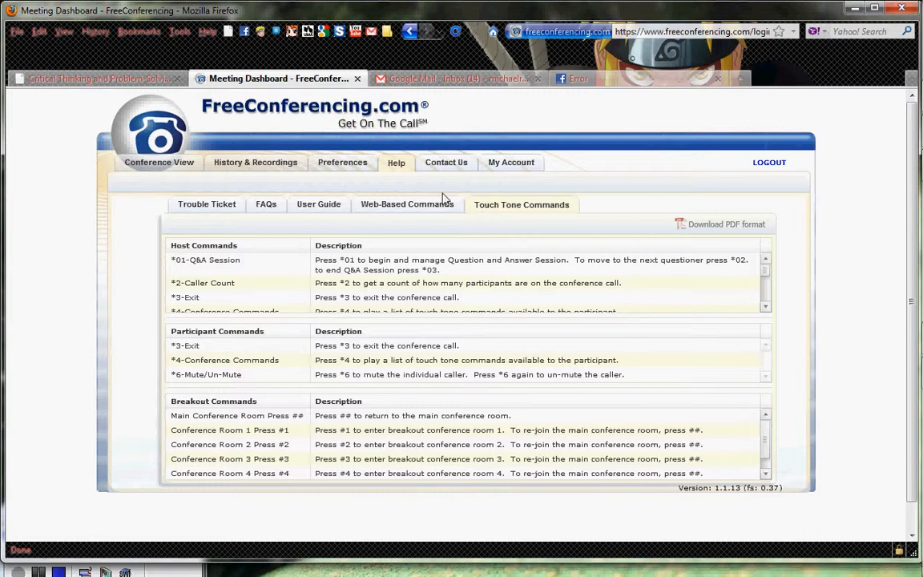
pyautogui.click(186, 201)
pyautogui.click(178, 164)
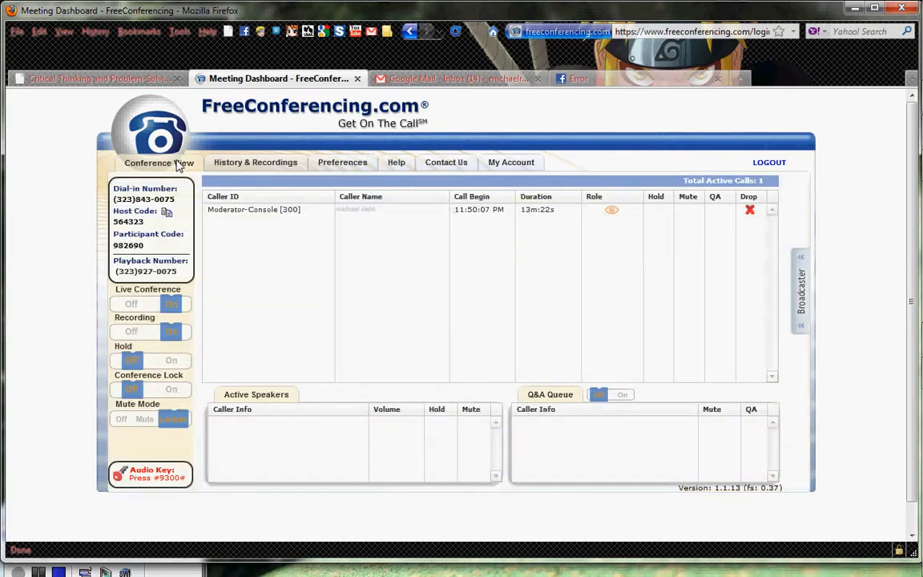